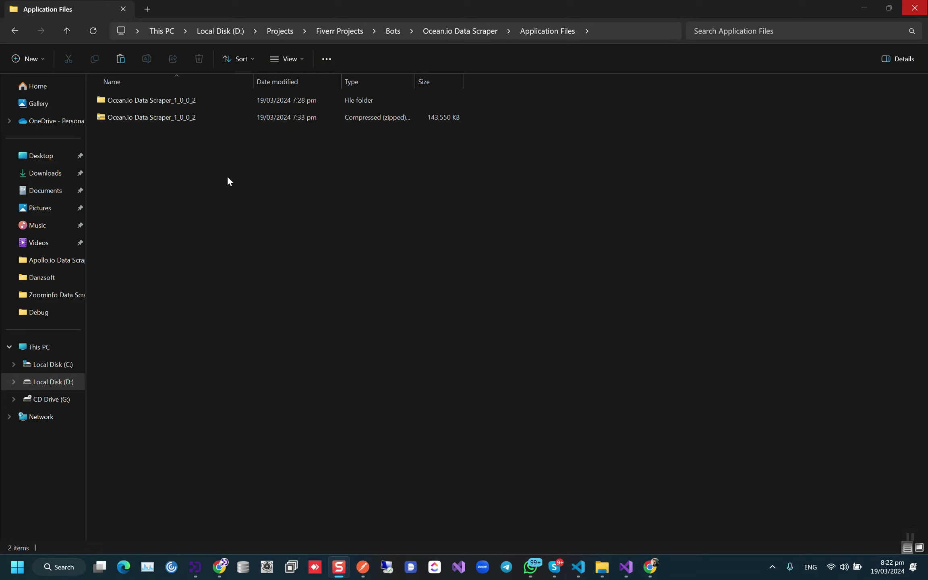
# Step: Open the extracted Ocean.io Data Scraper_1_0_0_2 folder and run the Ocean.io Data Scraper application inside it
pyautogui.click(169, 118)
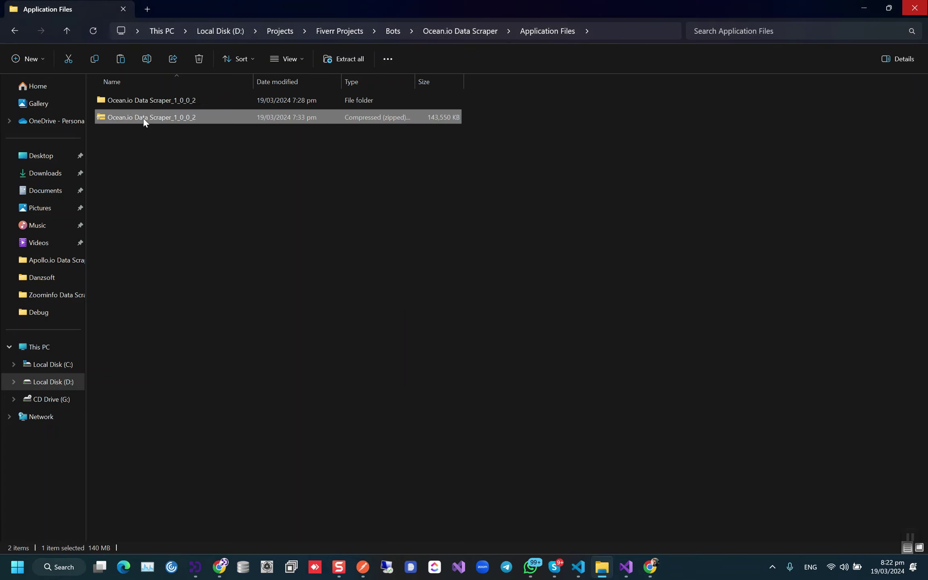
pyautogui.click(158, 105)
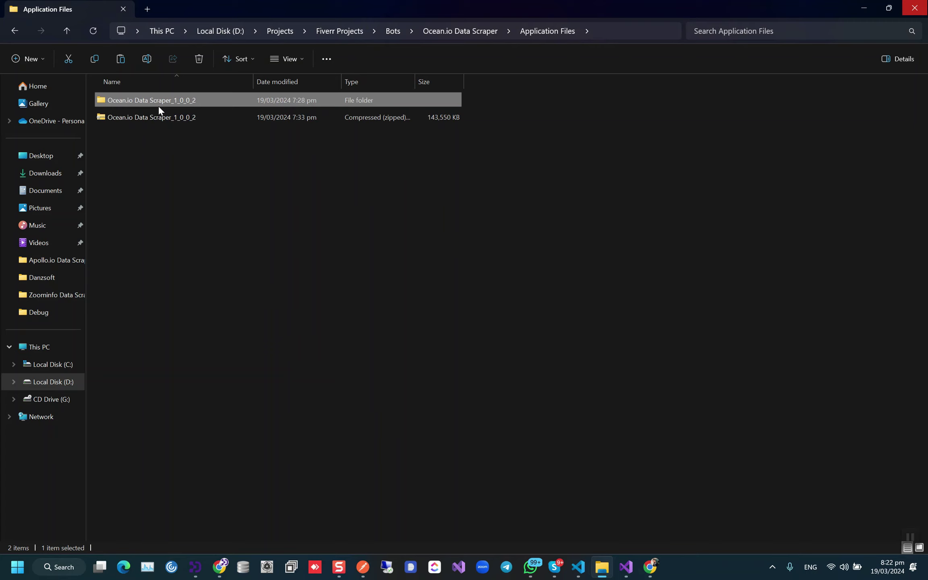
pyautogui.doubleClick(148, 104)
pyautogui.scroll(-15, 205, 295)
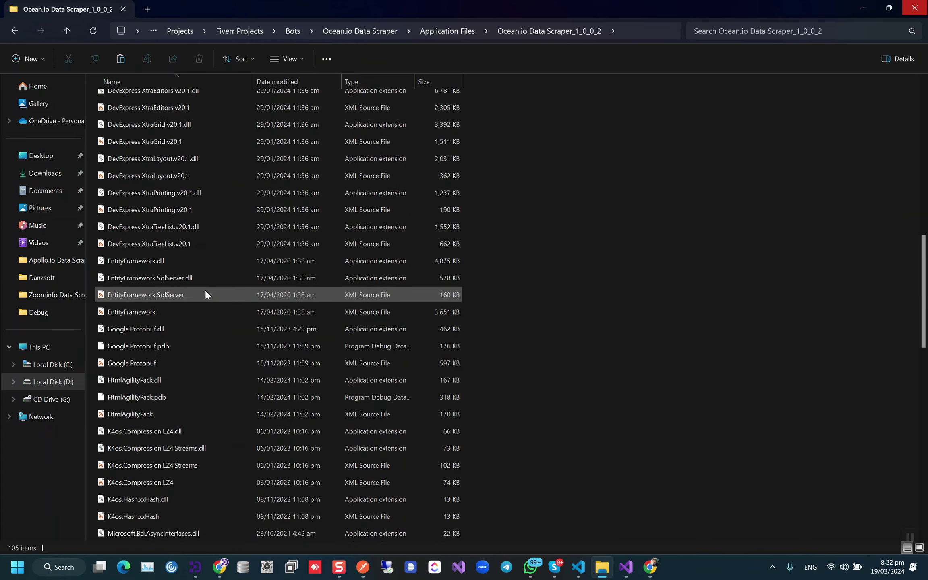
pyautogui.scroll(-1, 205, 294)
pyautogui.doubleClick(138, 329)
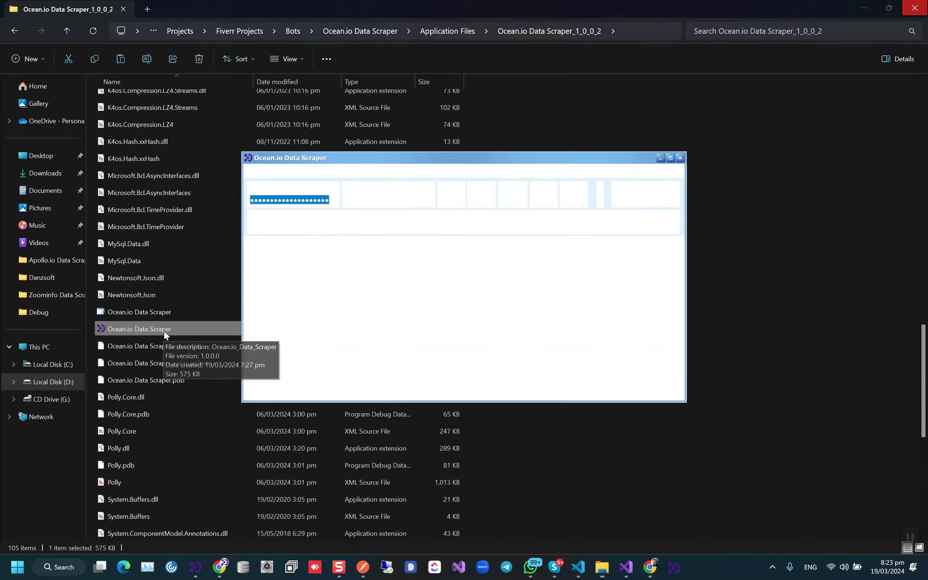
# Step: Move the scraper window aside, select Extract Companies, and start the company scrape
pyautogui.moveTo(471, 156); pyautogui.dragTo(500, 136)
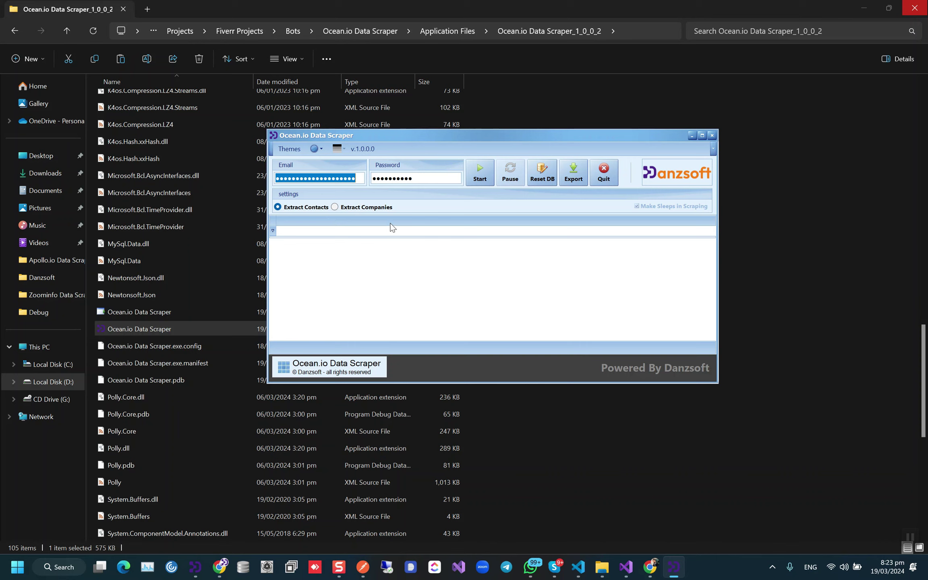
pyautogui.click(375, 208)
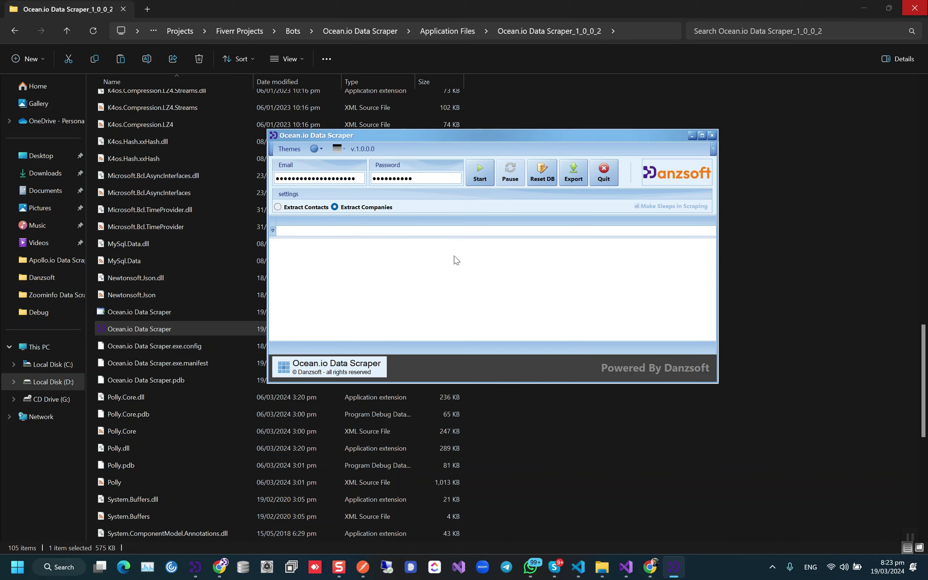
pyautogui.click(479, 176)
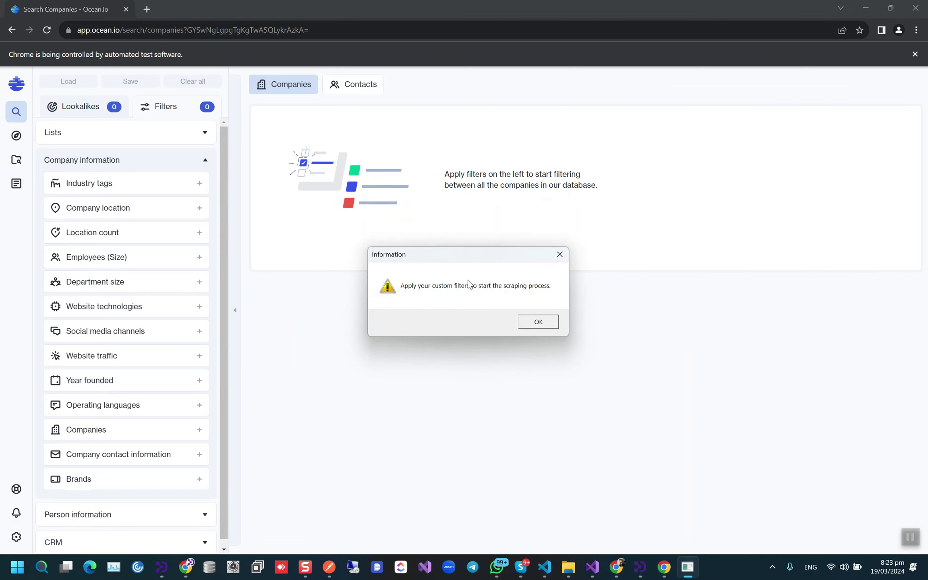
# Step: Tick the 1–10 option under Employees (Size) and dismiss the scraper's Information prompt with OK
pyautogui.click(131, 263)
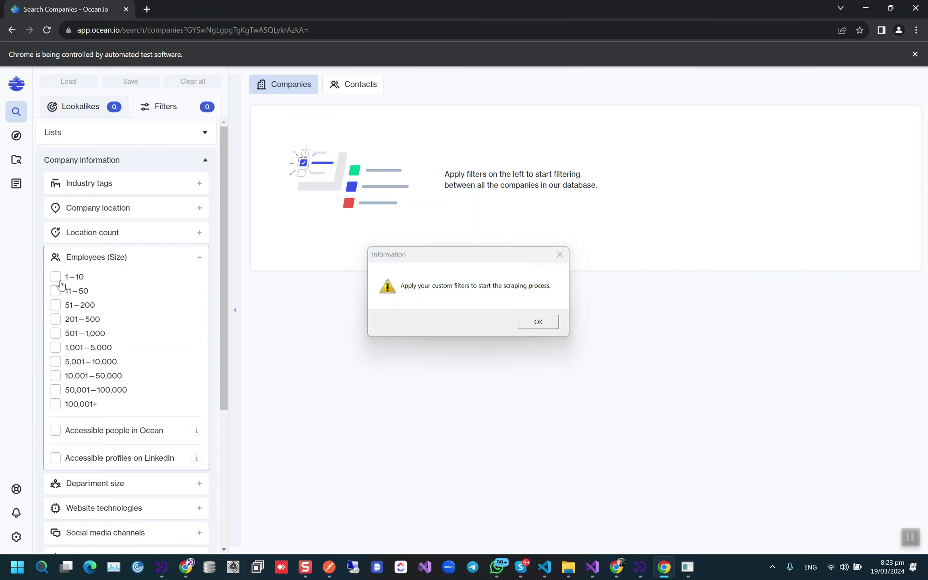
pyautogui.click(56, 277)
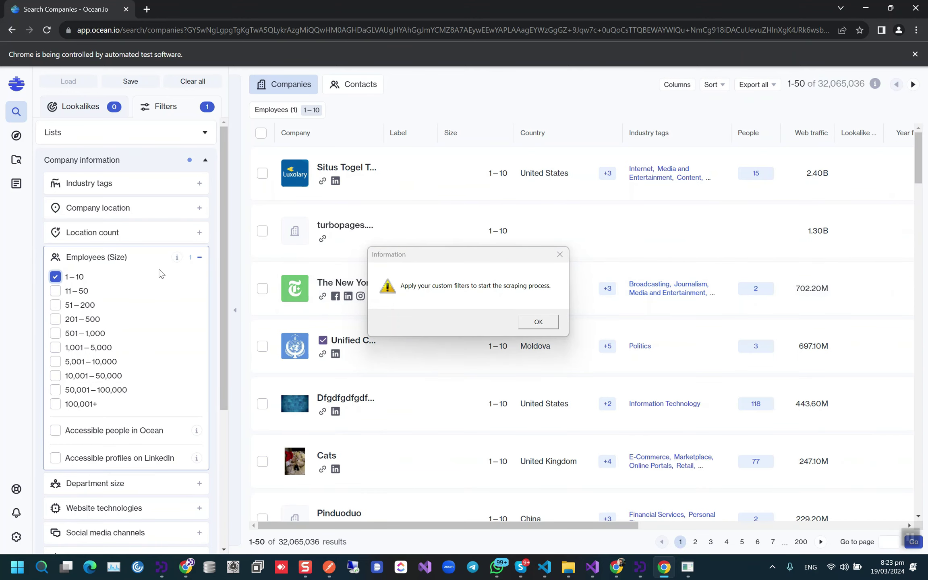
pyautogui.scroll(-5, 187, 270)
pyautogui.scroll(5, 193, 317)
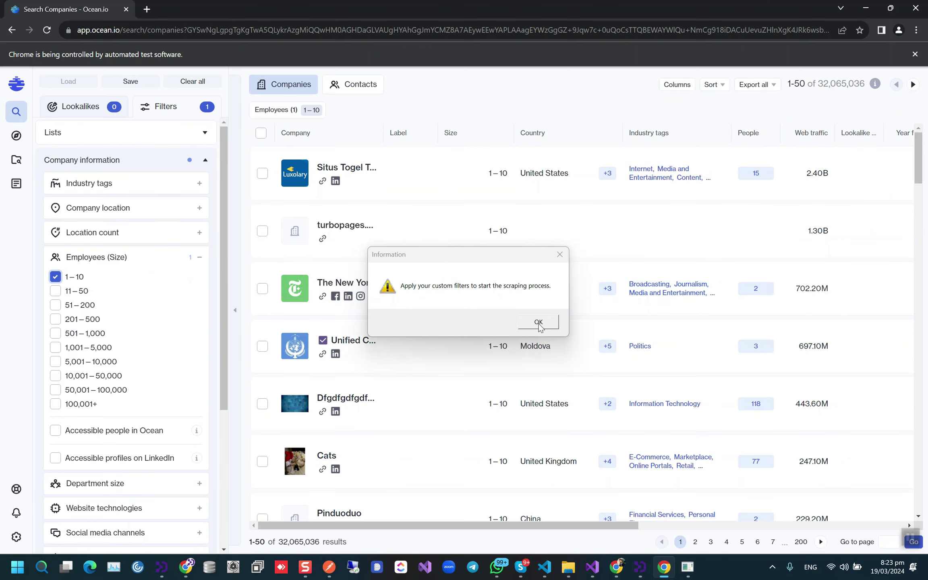
pyautogui.click(539, 322)
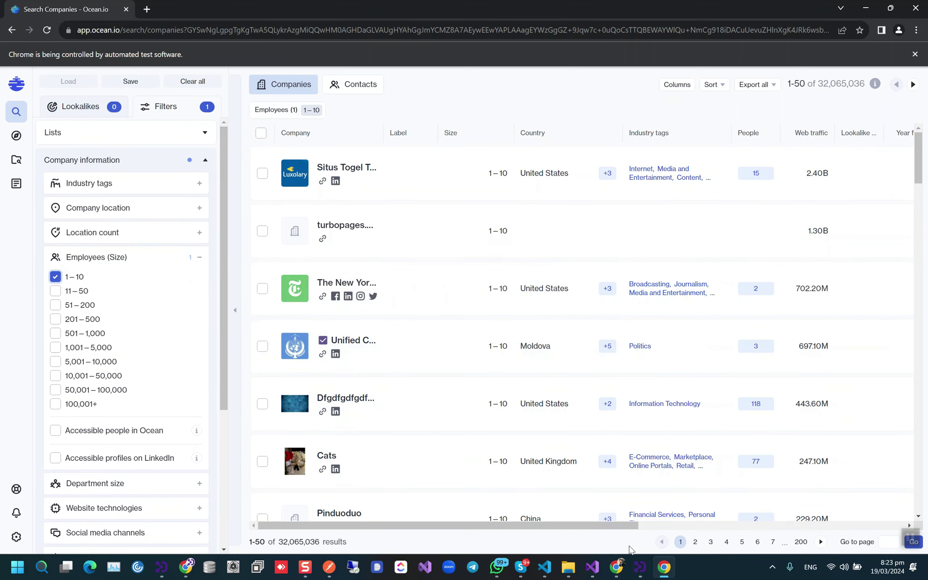
# Step: Add a row Count to the scraper grid footer, maximizing and then restoring the window
pyautogui.rightClick(454, 347)
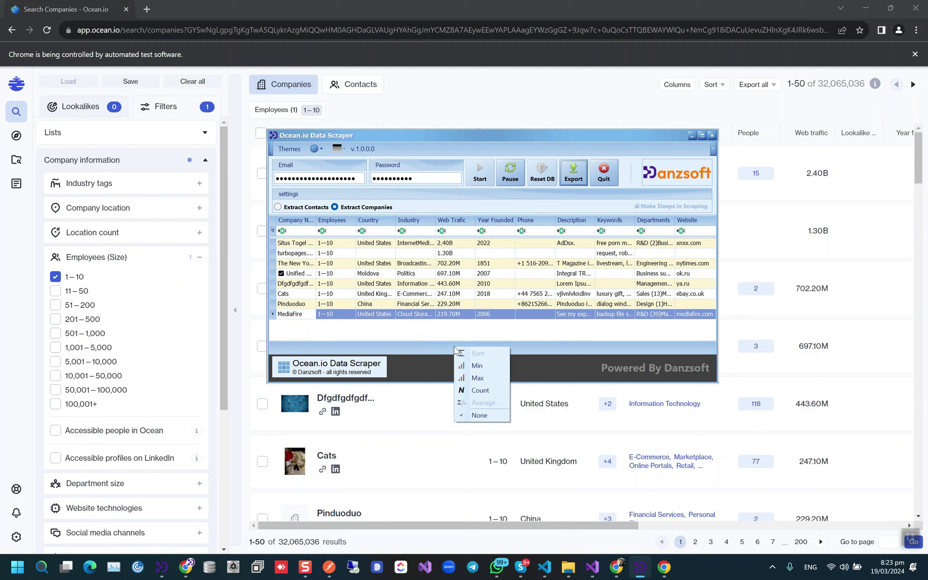
pyautogui.click(467, 390)
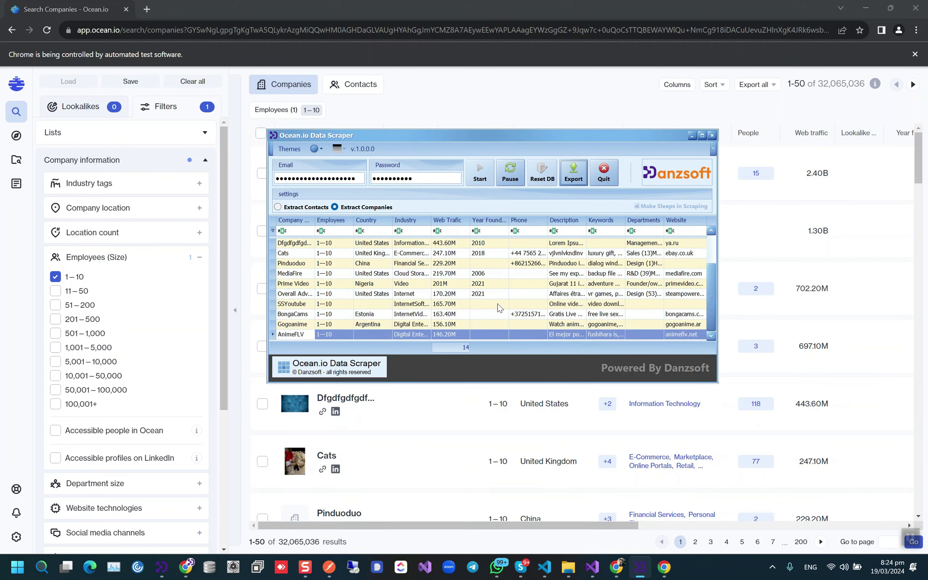
pyautogui.click(701, 135)
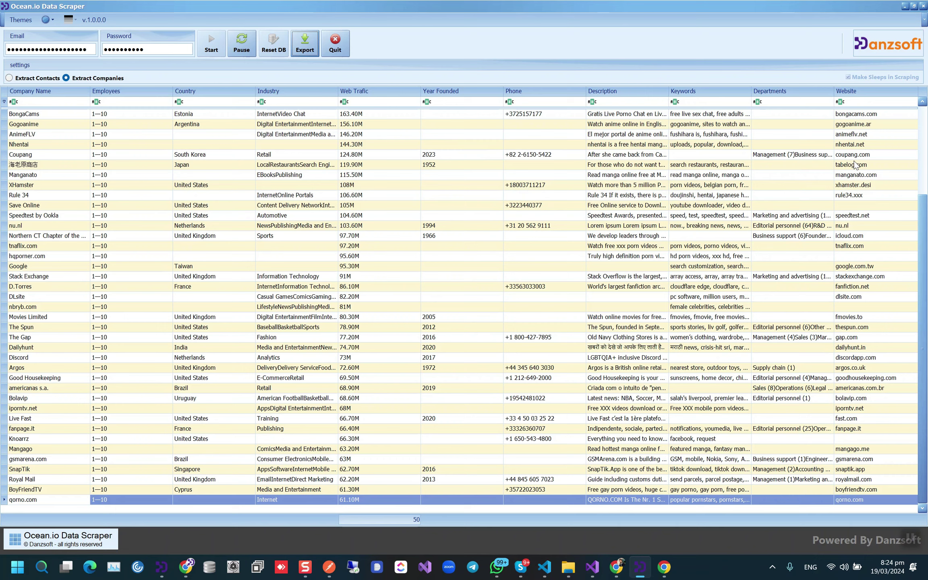
pyautogui.click(913, 6)
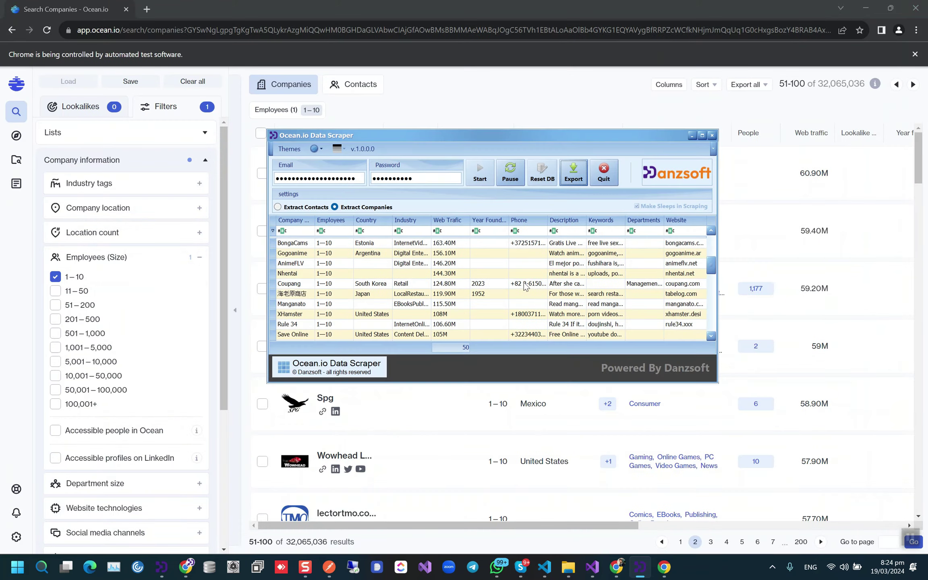
# Step: Pause and then resume the scrape until 100 companies are in the grid
pyautogui.scroll(-2, 508, 277)
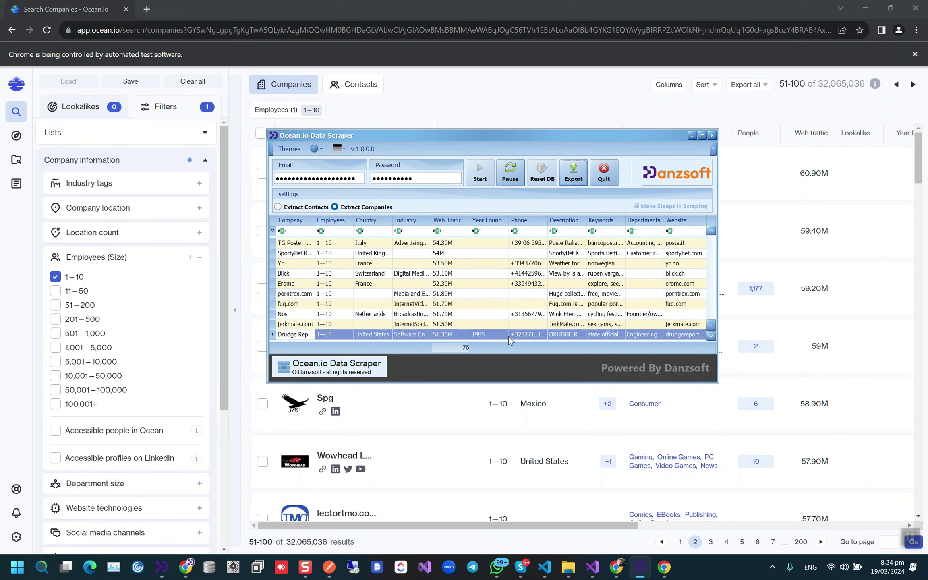
pyautogui.click(499, 180)
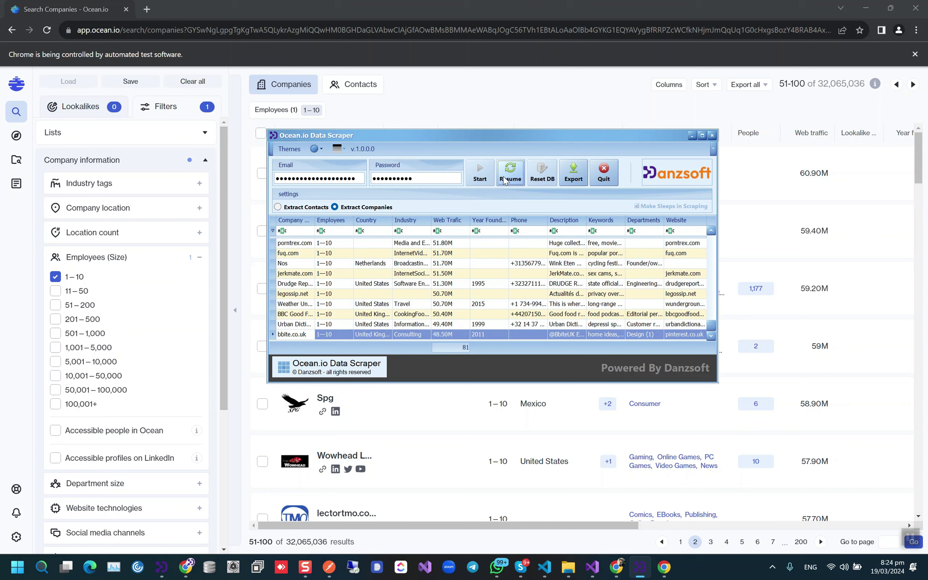
pyautogui.click(504, 180)
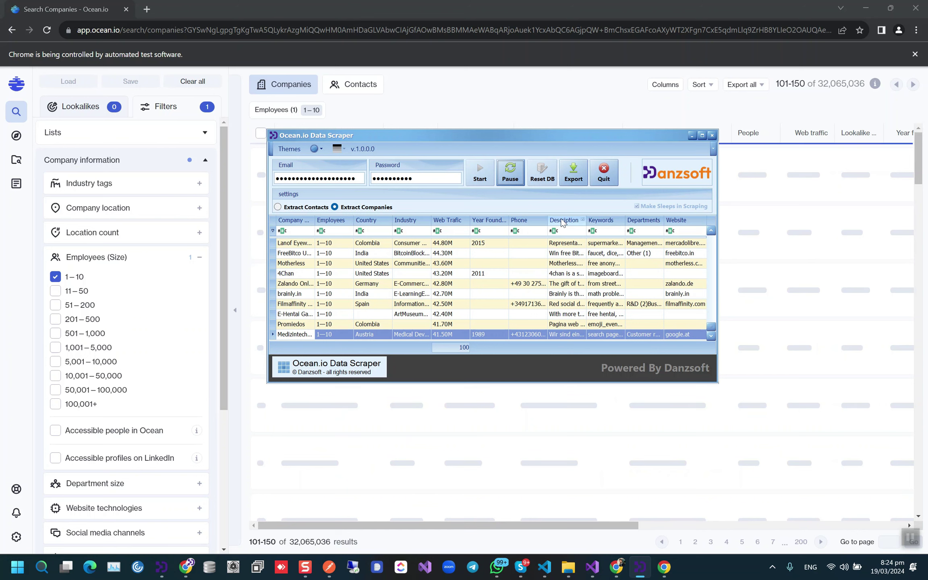
# Step: Export the scraped companies to an .XLSX file
pyautogui.click(576, 178)
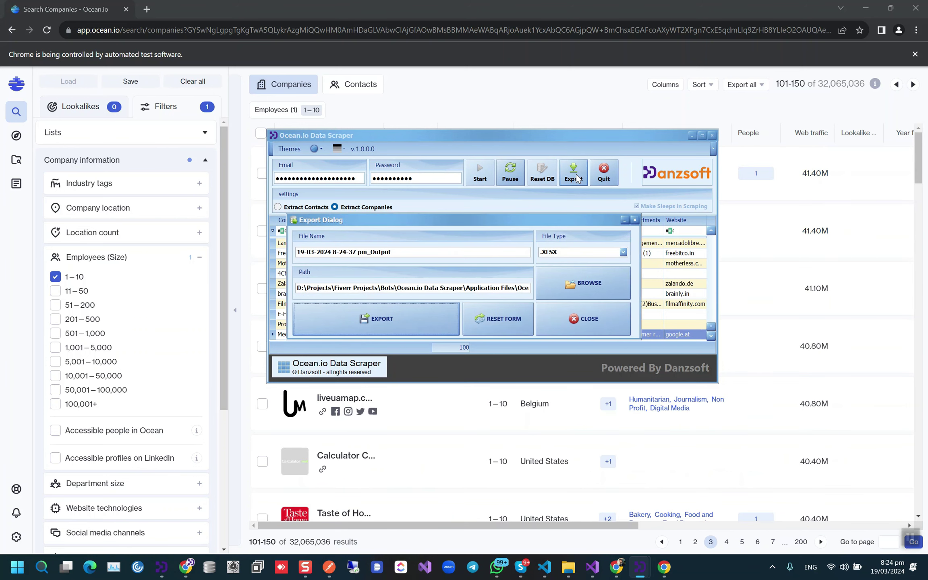
pyautogui.click(594, 253)
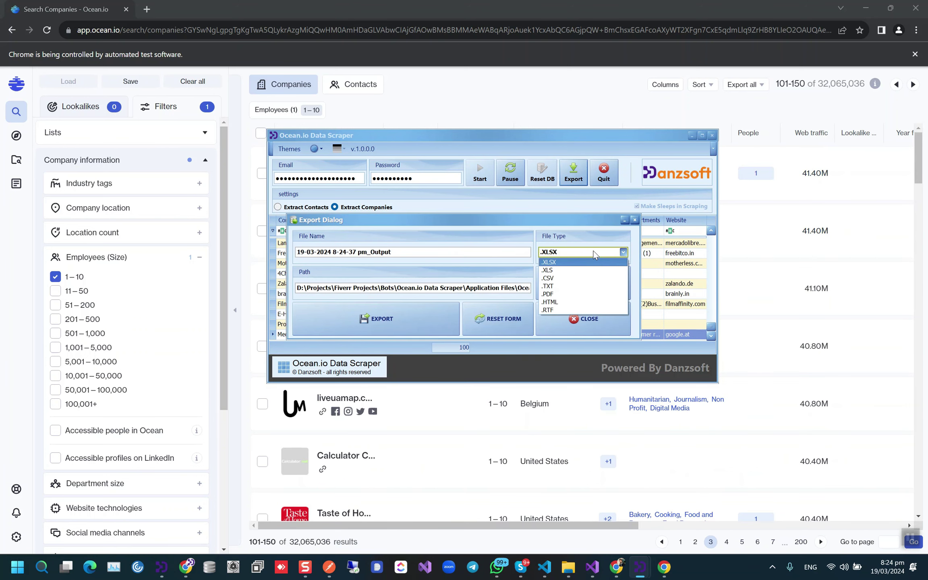
pyautogui.click(594, 255)
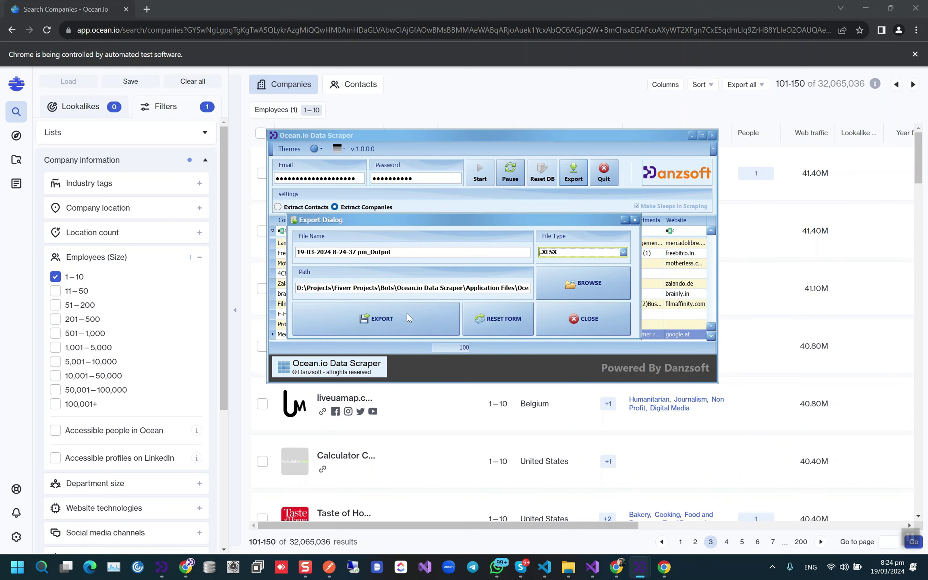
pyautogui.click(378, 323)
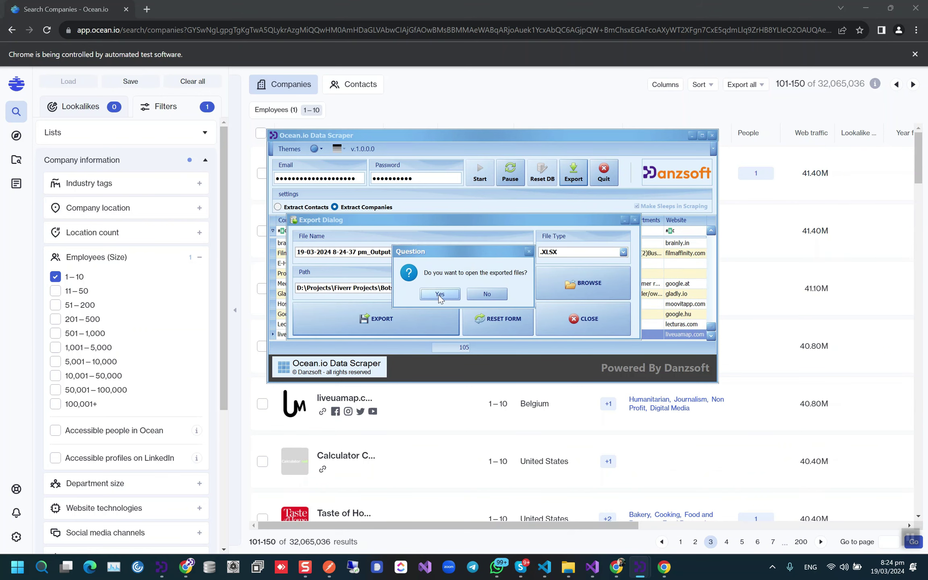
# Step: Open the exported spreadsheet in Excel, then close Excel and the Export Dialog
pyautogui.click(439, 294)
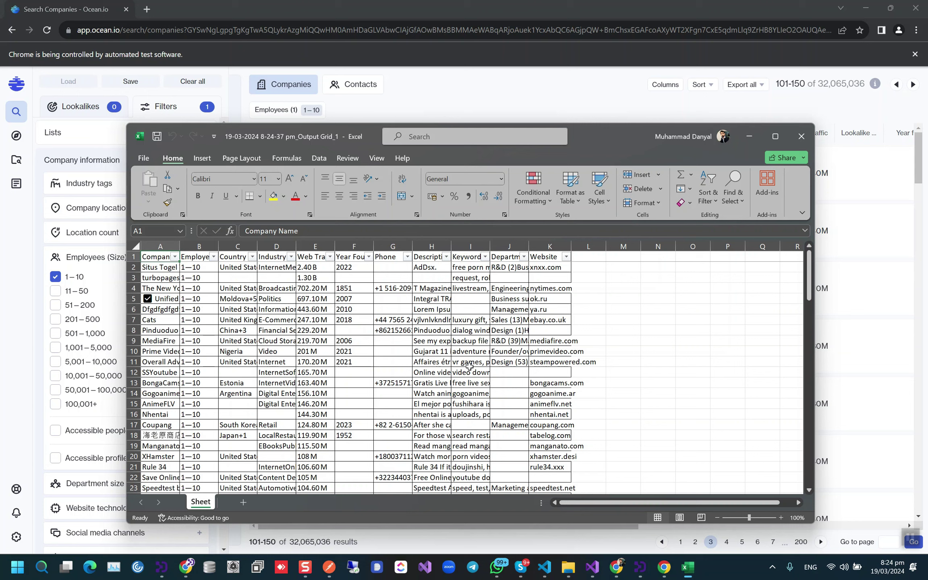
pyautogui.click(801, 136)
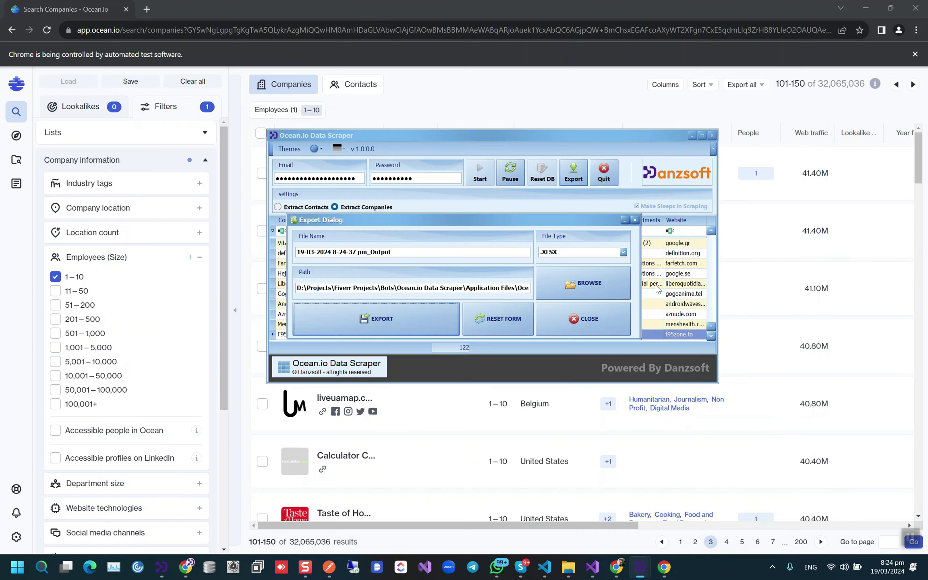
pyautogui.click(589, 323)
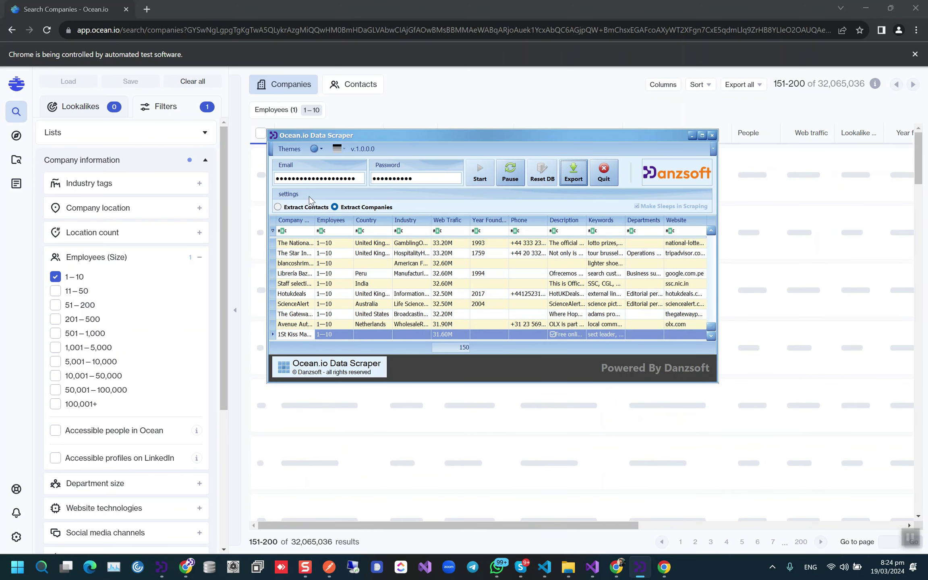
# Step: Quit the bot and confirm with Yes
pyautogui.click(613, 174)
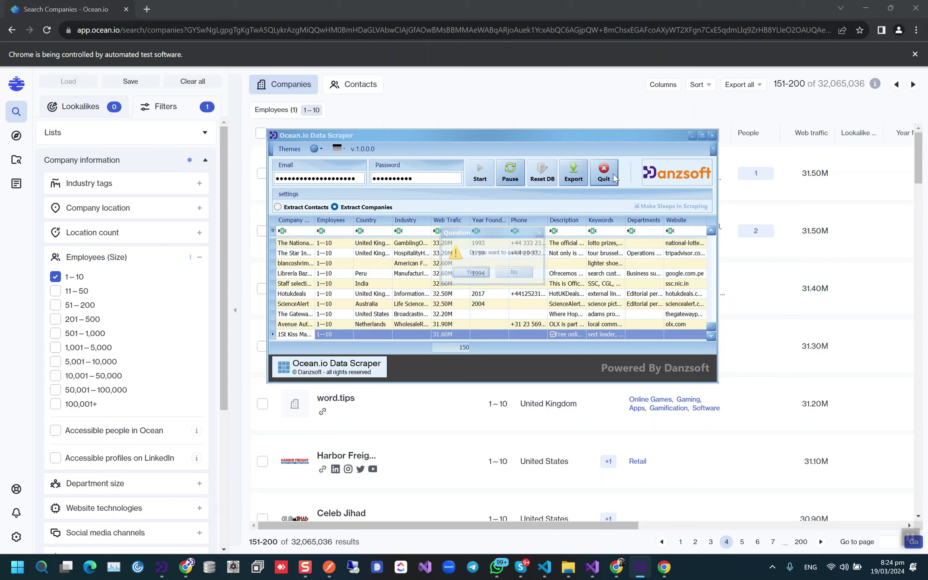
pyautogui.click(467, 274)
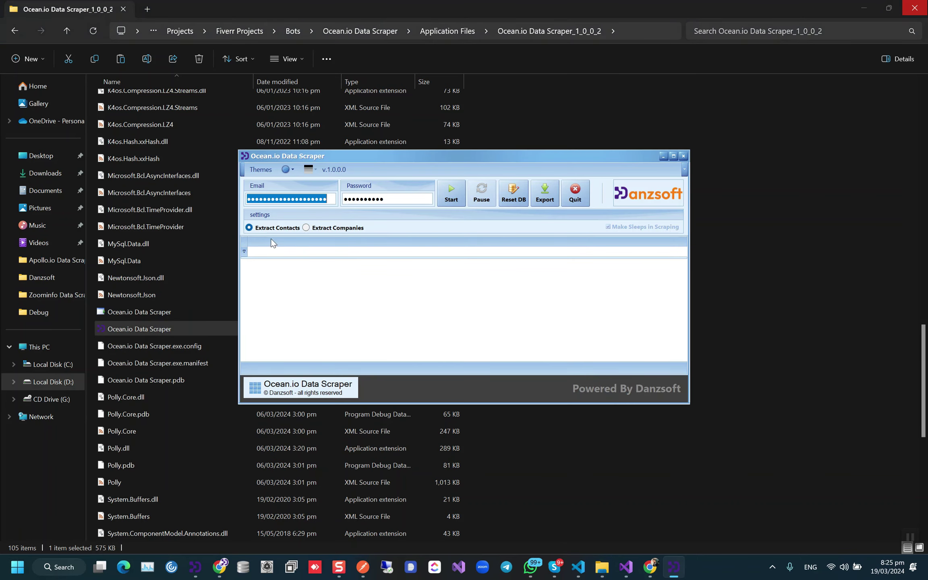
# Step: Start the contact scrape and minimize the scraper to view the Ocean.io people search
pyautogui.click(451, 193)
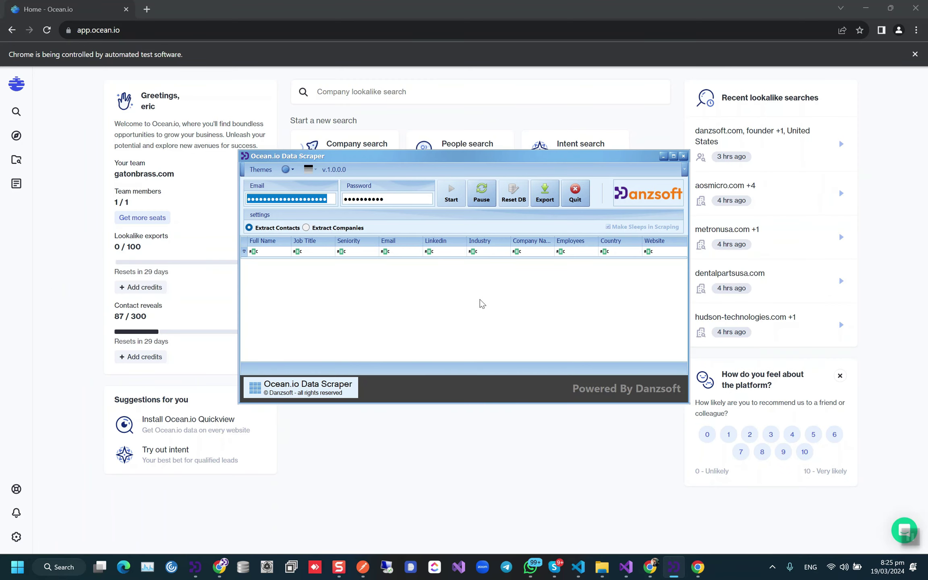
pyautogui.click(663, 156)
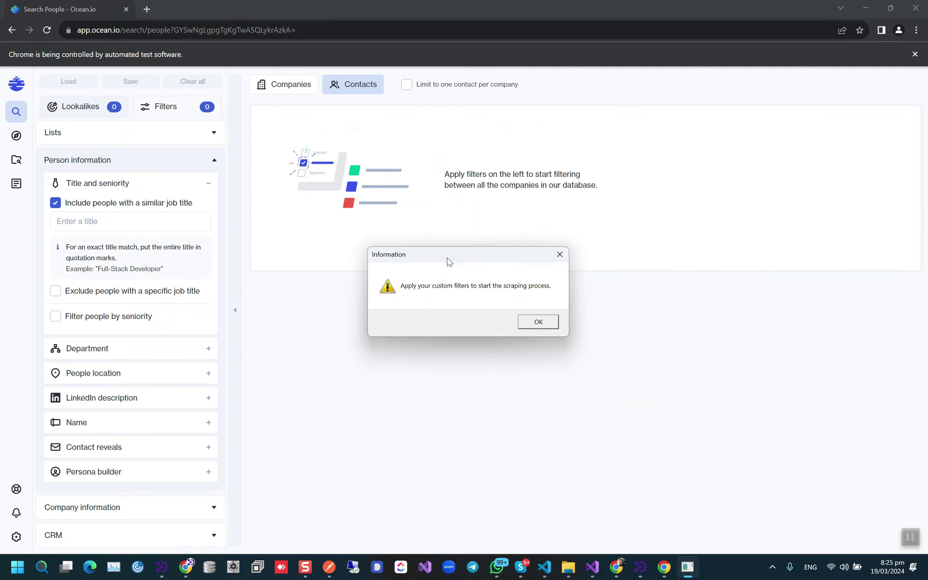
# Step: Add Director as the Title and seniority filter in the people search
pyautogui.moveTo(447, 257); pyautogui.dragTo(493, 233)
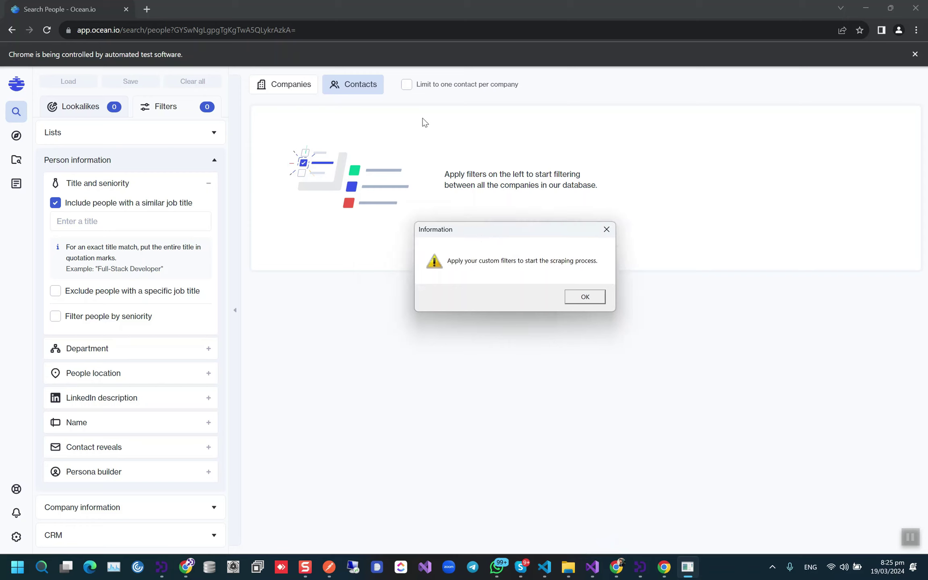
pyautogui.click(146, 221)
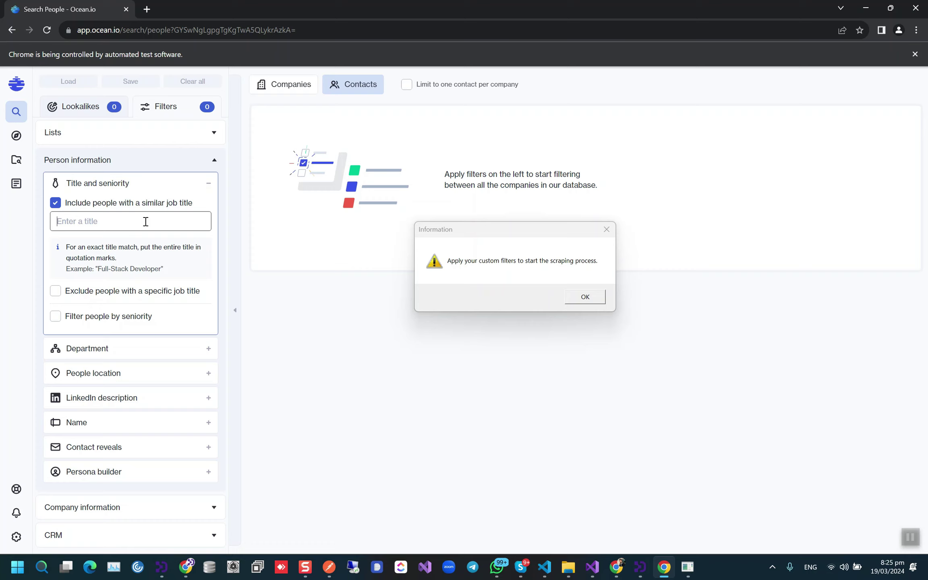
pyautogui.write('founde')
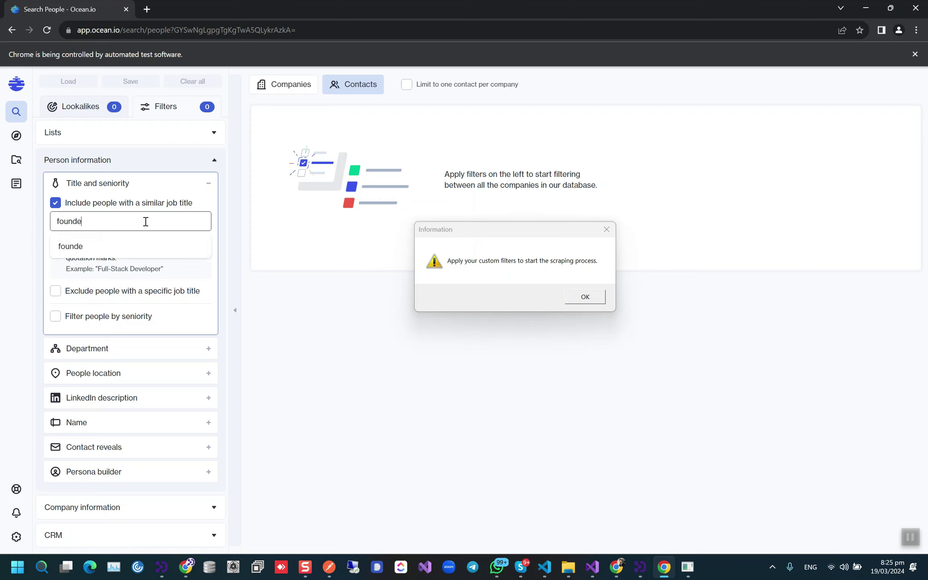
pyautogui.write('r')
pyautogui.hotkey('ctrl', 'a')
pyautogui.write('D')
pyautogui.press('BackSpace')
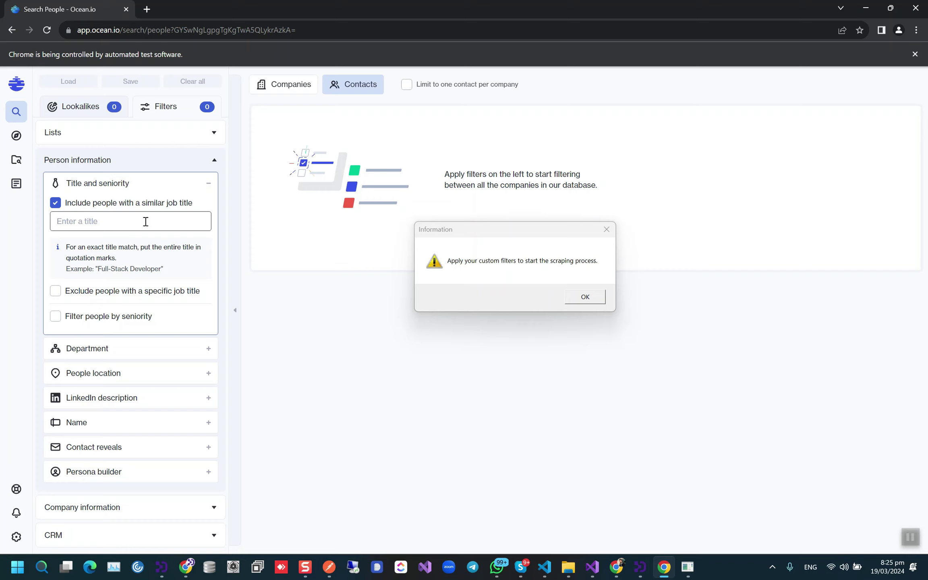
pyautogui.write('Director')
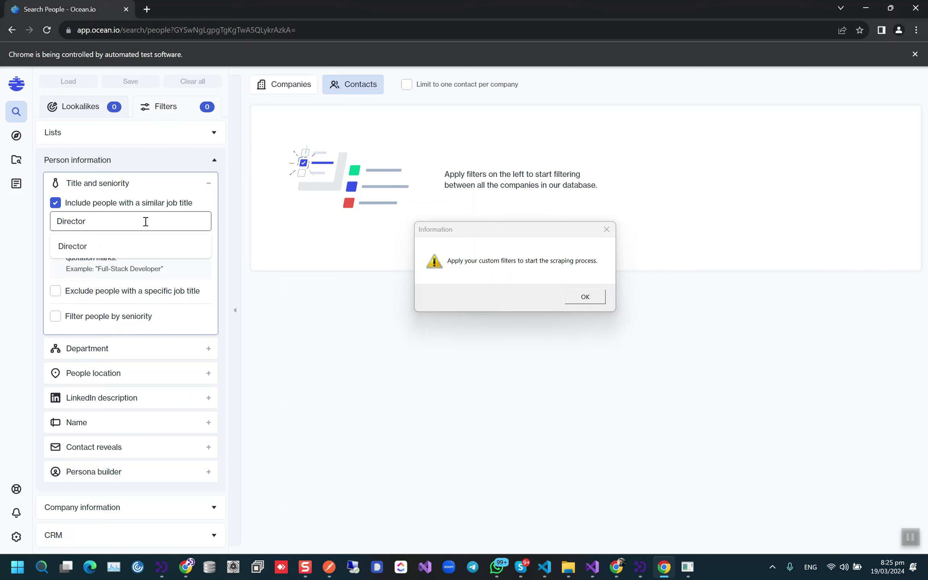
pyautogui.press('Return')
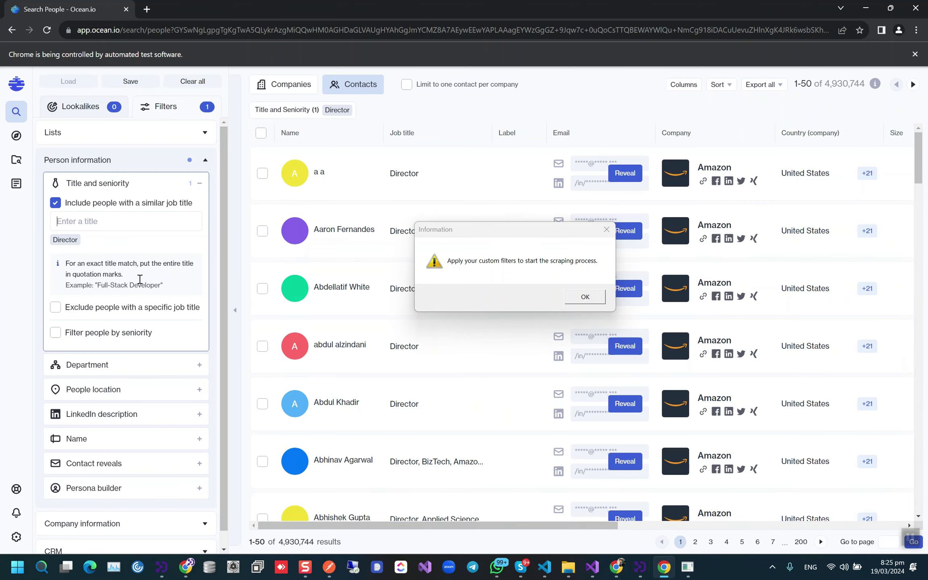
# Step: Move the Information notice toward the centre and dismiss it with OK
pyautogui.click(507, 237)
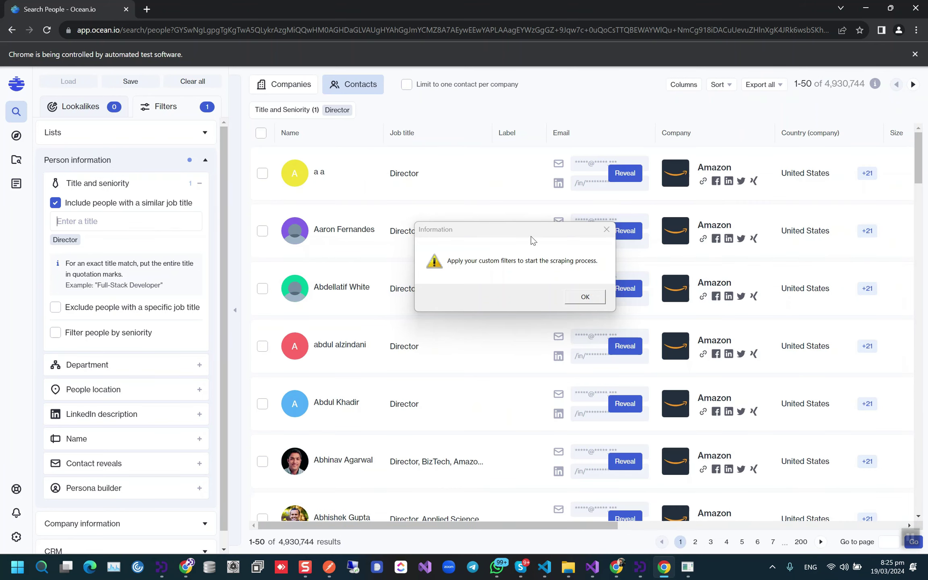
pyautogui.moveTo(534, 241); pyautogui.dragTo(462, 243)
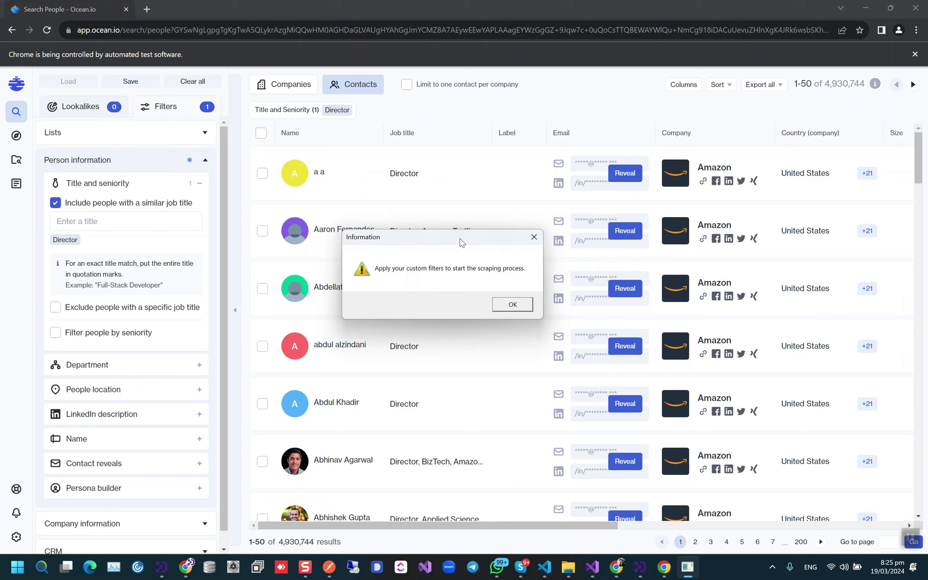
pyautogui.click(516, 308)
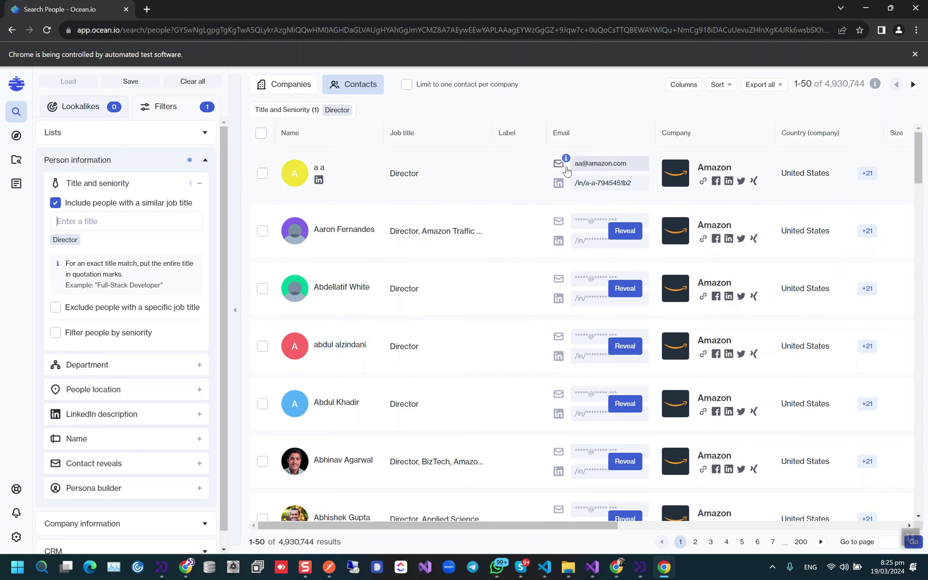
# Step: Reveal a contact's email and bring the scraper window back into view
pyautogui.click(625, 230)
pyautogui.click(642, 568)
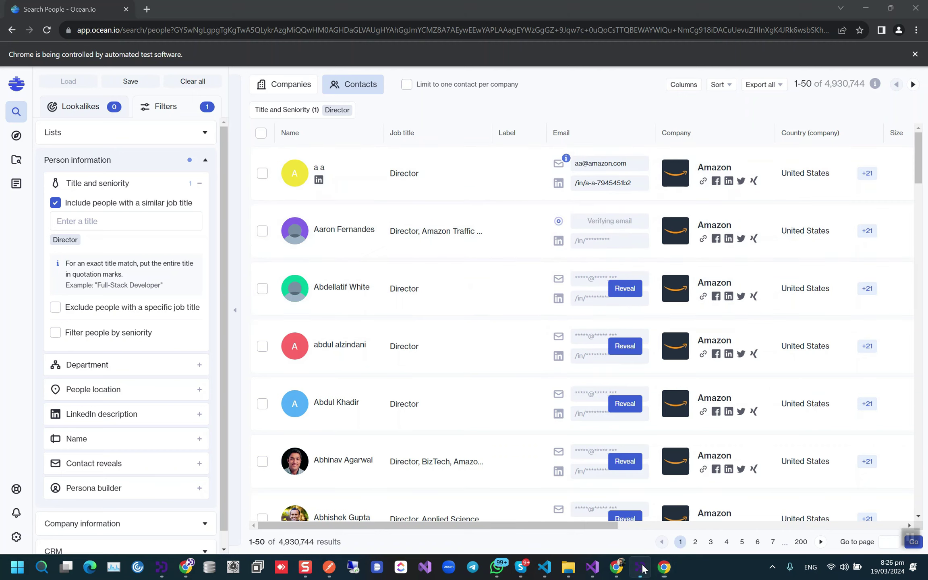
pyautogui.moveTo(502, 160); pyautogui.dragTo(398, 204)
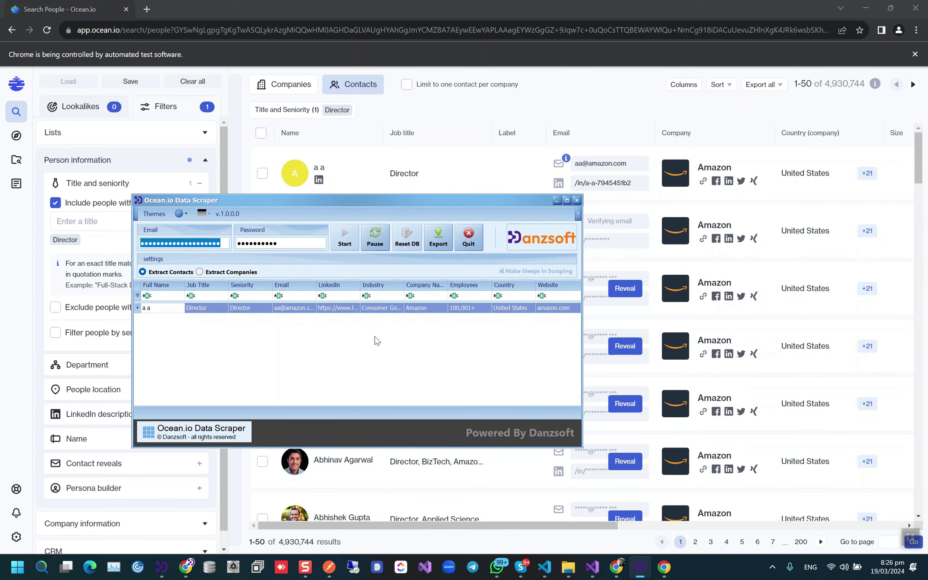
# Step: Add an Email count to the grid footer while 10 Amazon Director contacts are scraped
pyautogui.rightClick(293, 411)
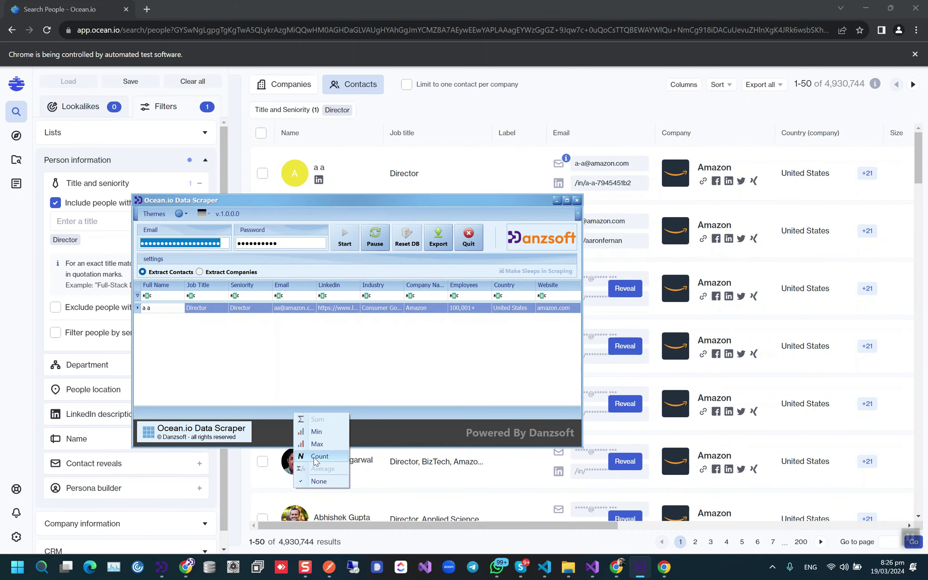
pyautogui.click(342, 452)
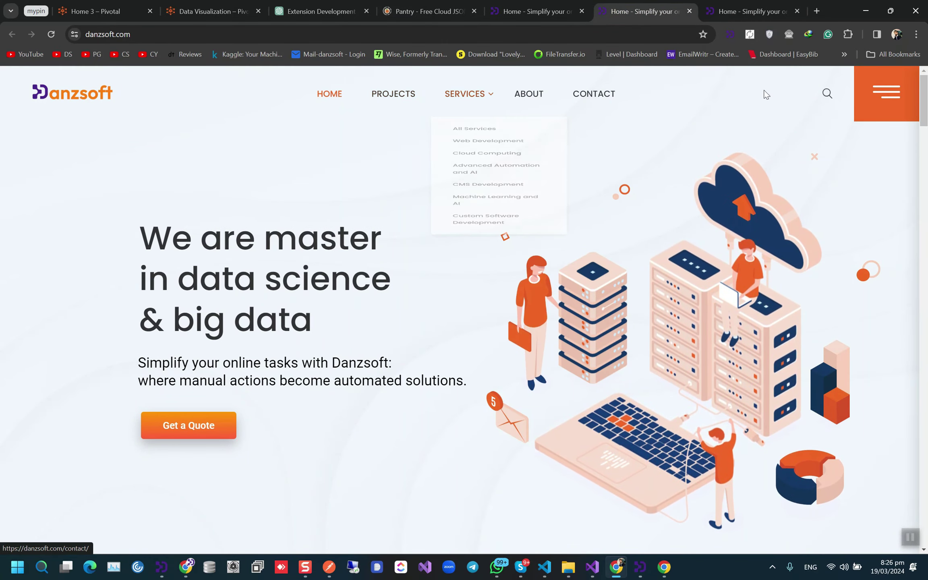
pyautogui.click(863, 7)
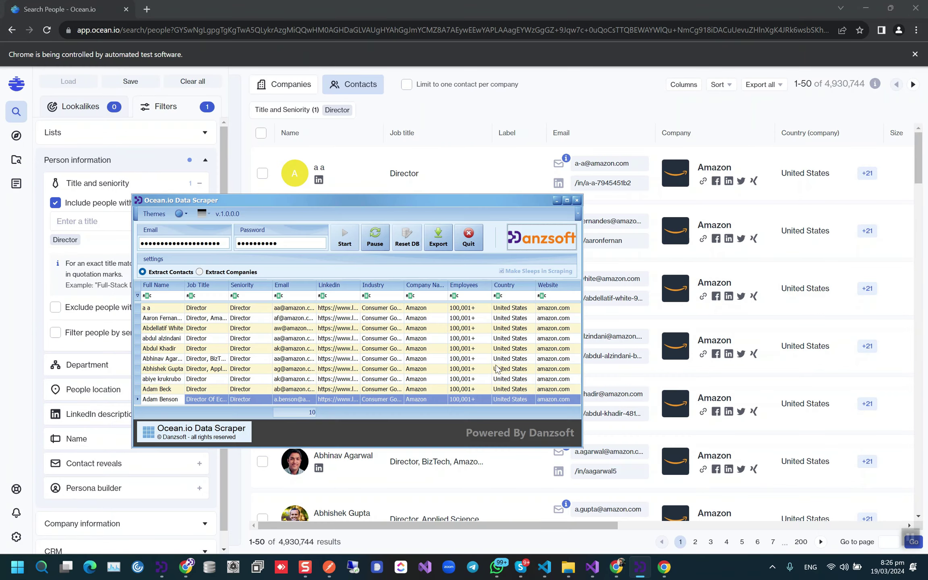
pyautogui.moveTo(417, 204); pyautogui.dragTo(532, 202)
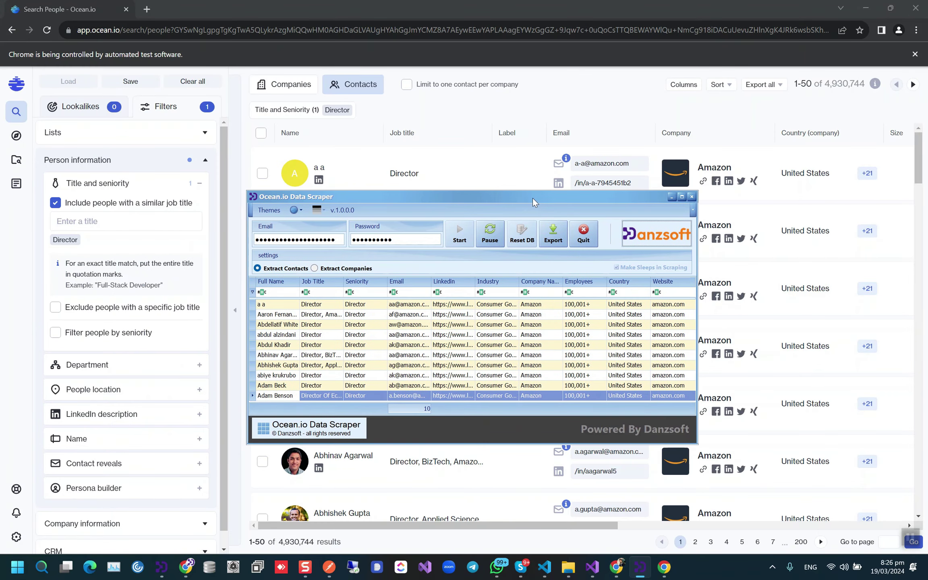